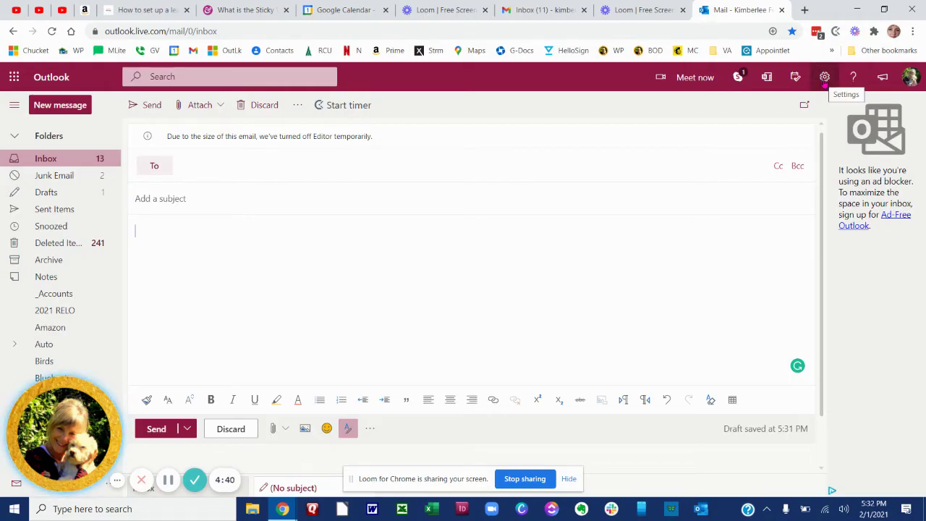
- From the Settings gear's quick pane, open View all Outlook settings
click(825, 77)
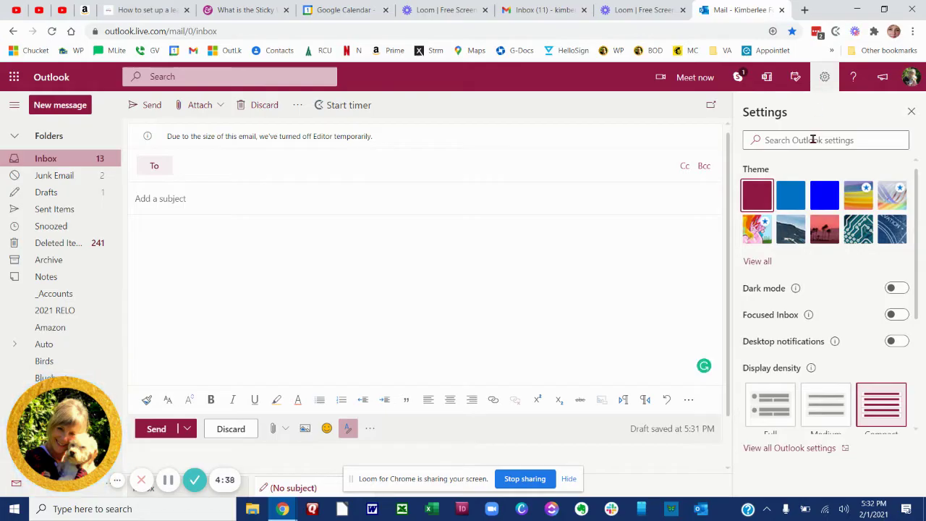
click(779, 450)
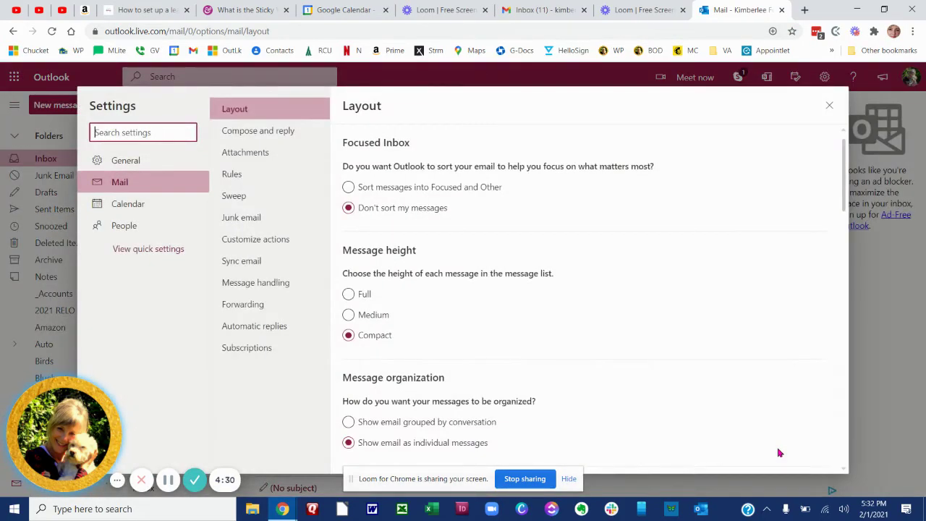
- Go to Mail > Compose and reply and select the signature's header image
click(112, 188)
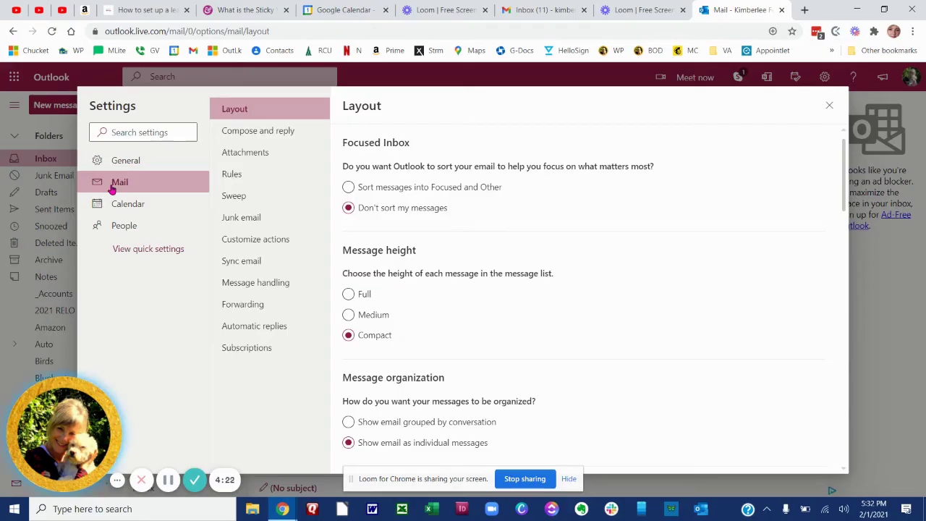
click(249, 132)
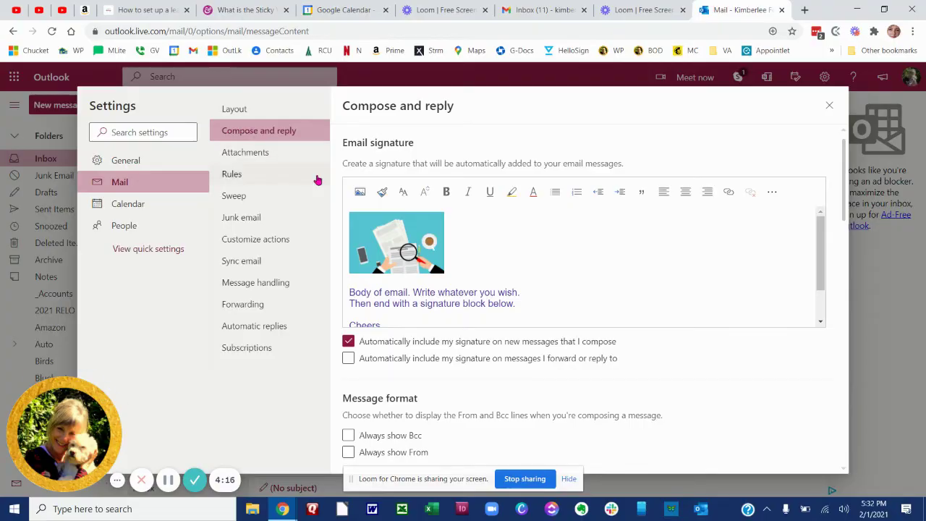
click(397, 231)
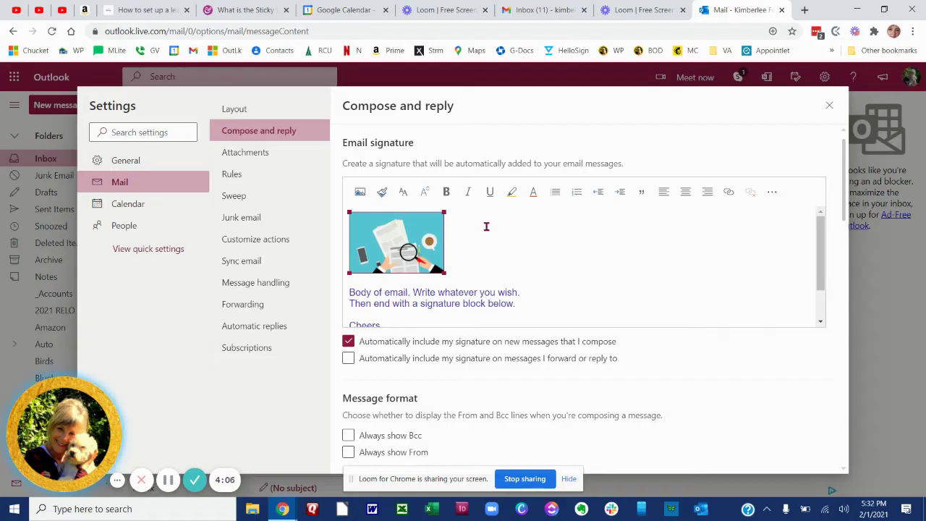
- Delete the old signature header image and bring up the inline picture file picker
key(Delete)
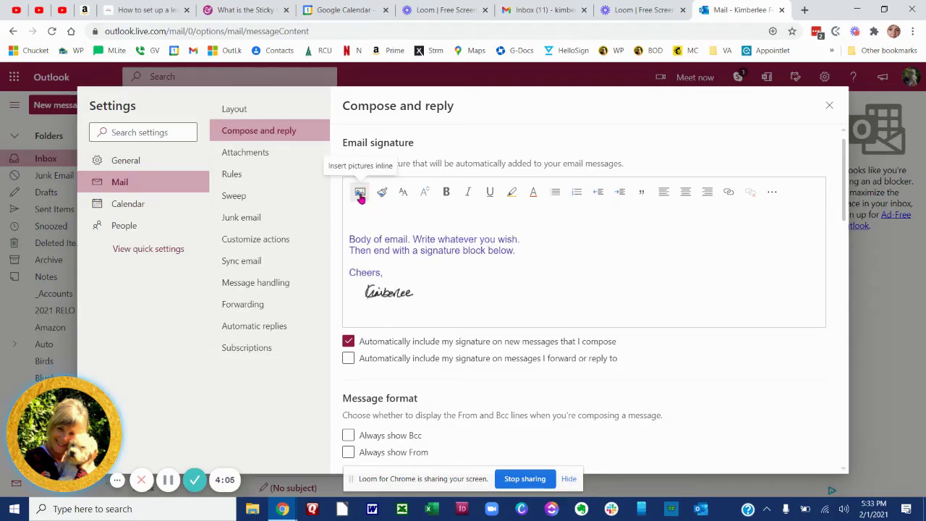
click(359, 193)
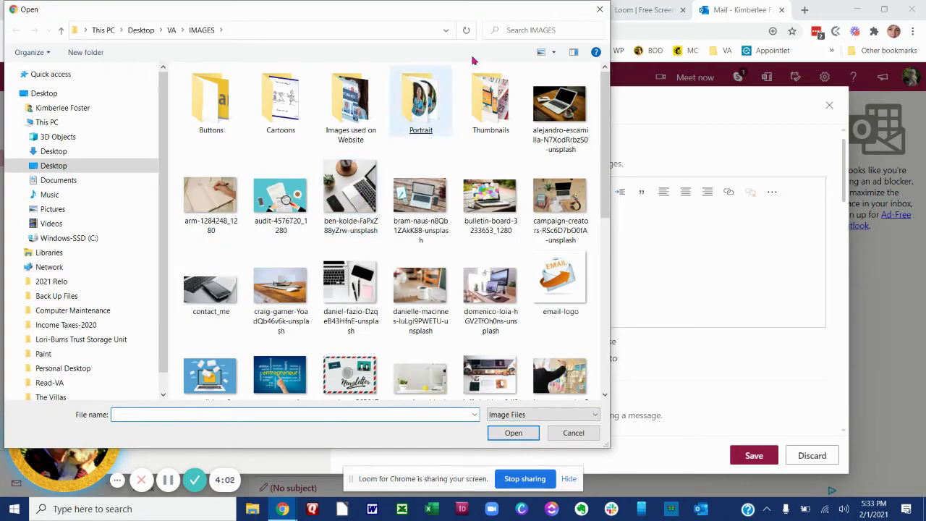
click(600, 10)
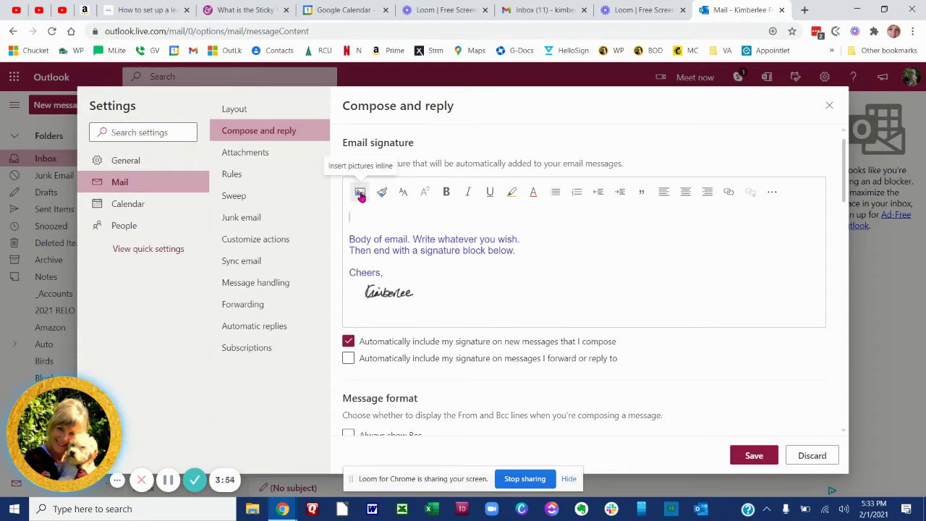
click(360, 196)
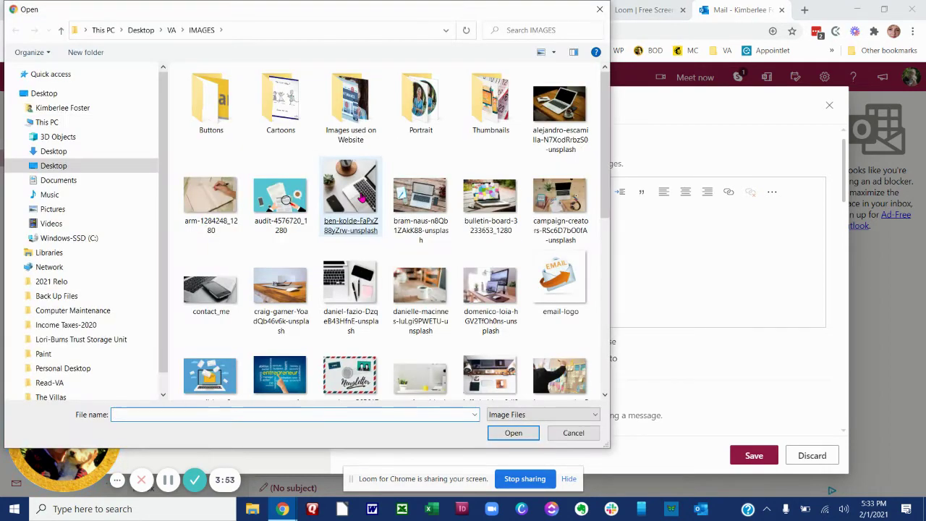
mouse_move(280, 199)
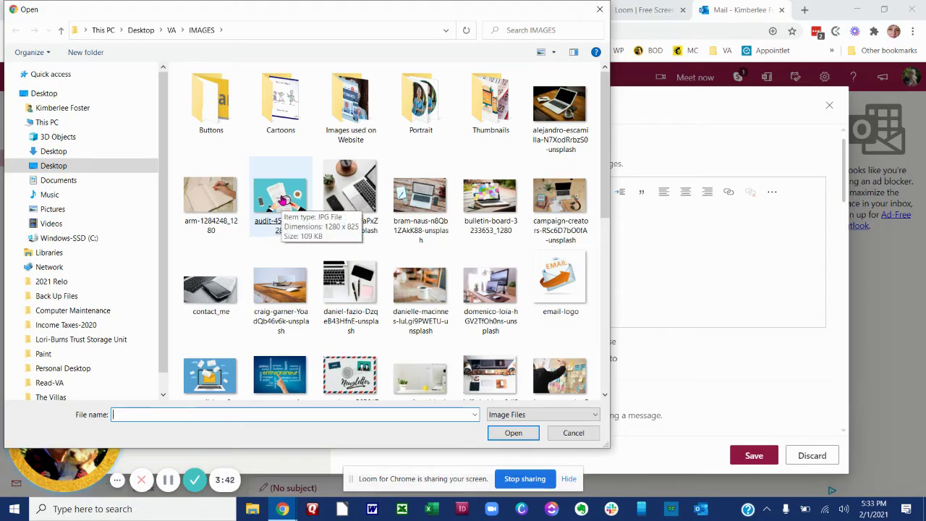
- Insert the wooden desk photo and resize it to a small header image
double_click(289, 287)
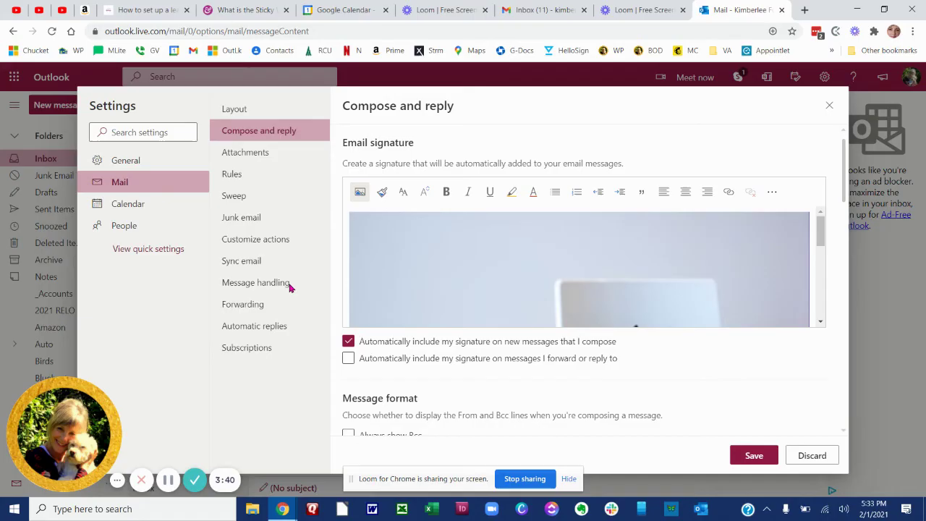
click(683, 237)
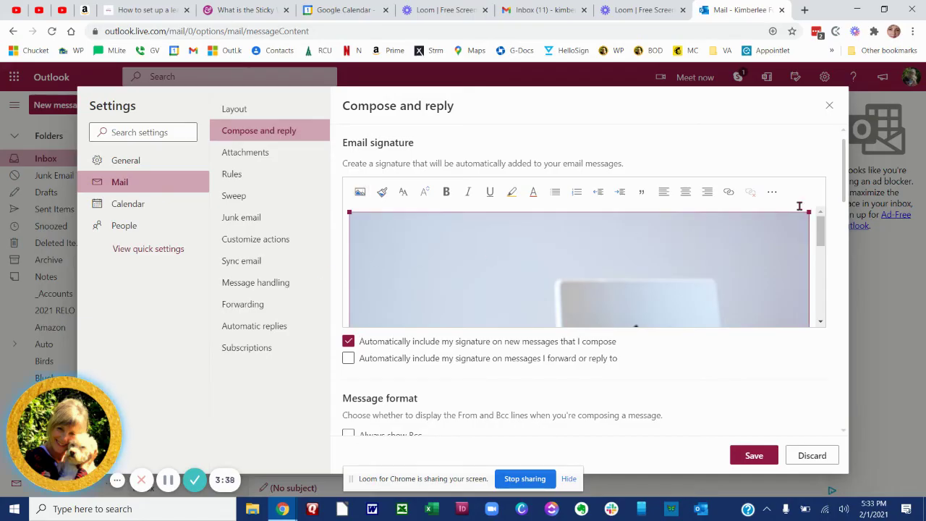
mouse_move(809, 212)
mouse_down()
mouse_move(769, 229)
mouse_move(483, 243)
mouse_move(440, 230)
mouse_up()
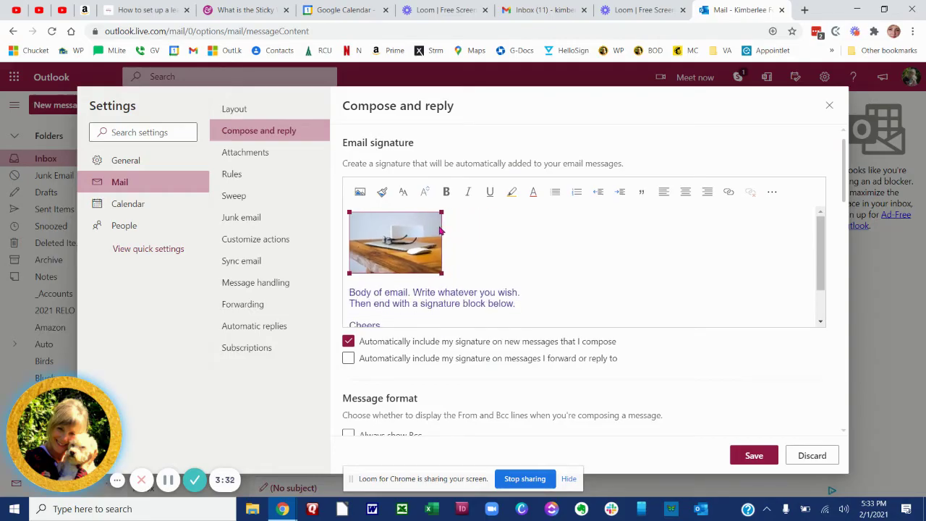
drag(440, 229, 438, 230)
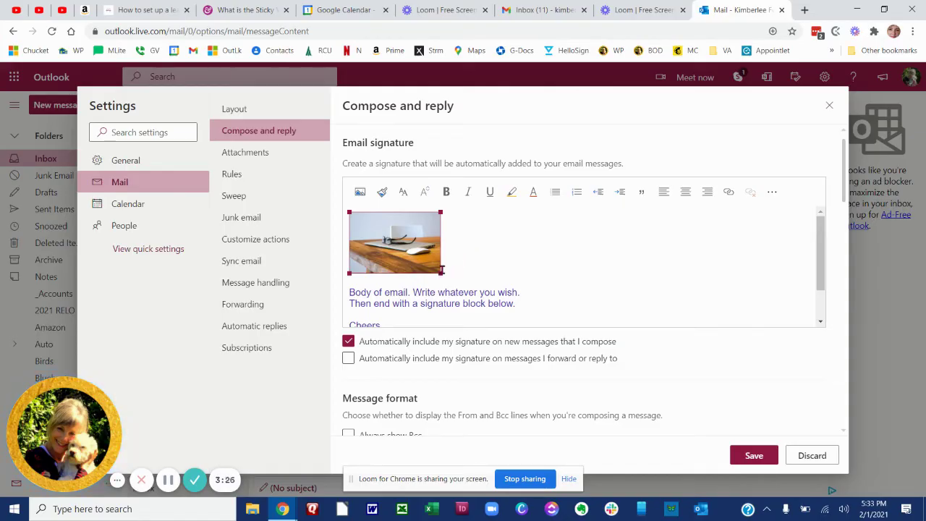
drag(441, 272, 470, 282)
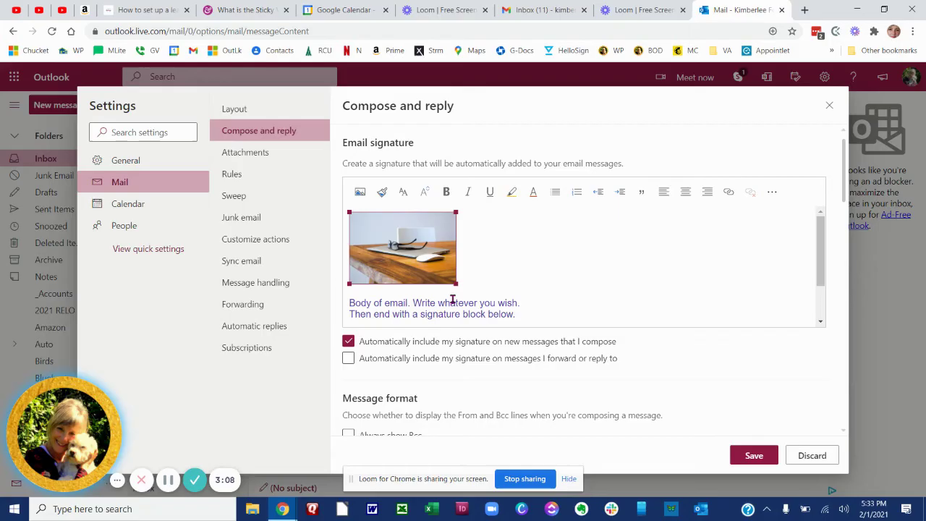
- Tidy the blank lines below the desk photo and move to the signature's end
click(422, 301)
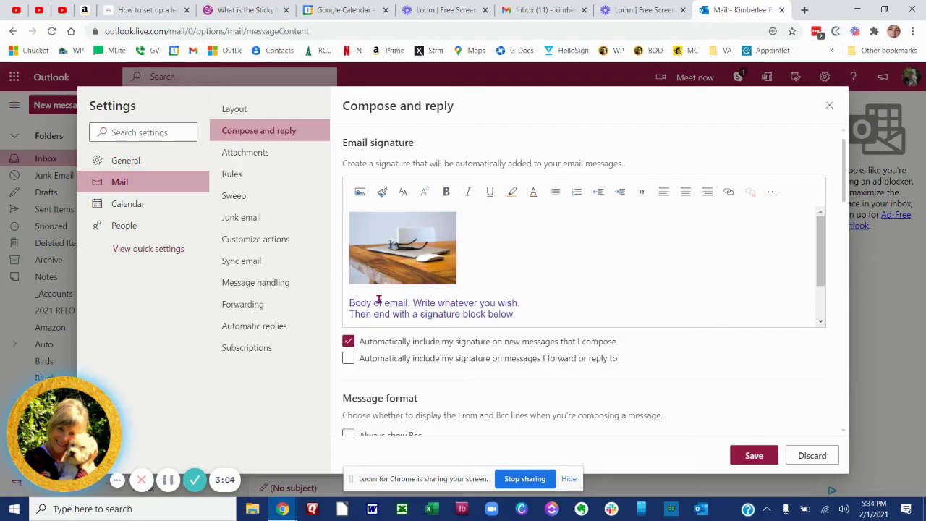
click(350, 303)
click(473, 276)
key(Return)
key(Return)
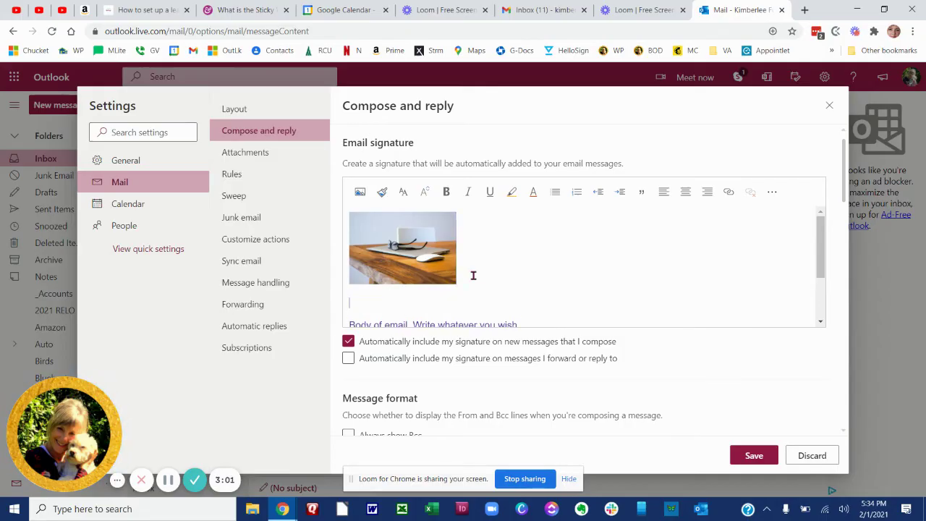
key(BackSpace)
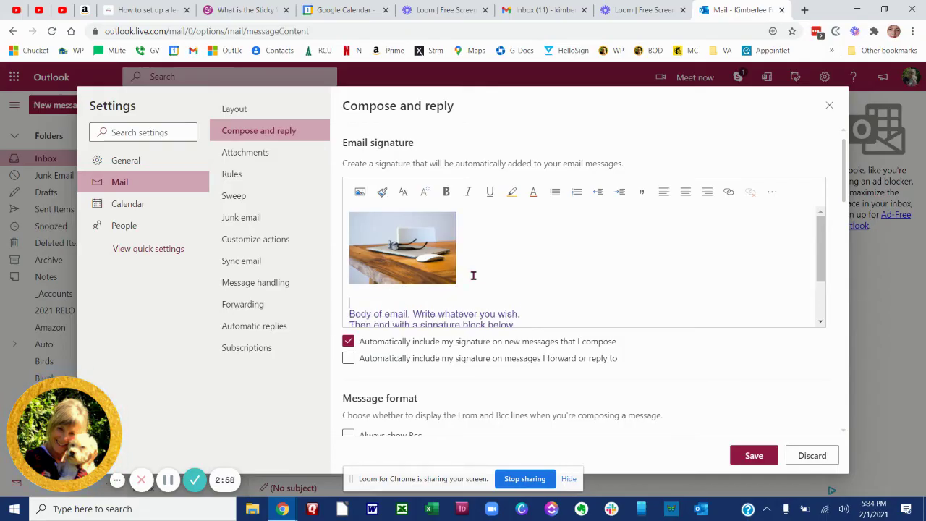
key(BackSpace)
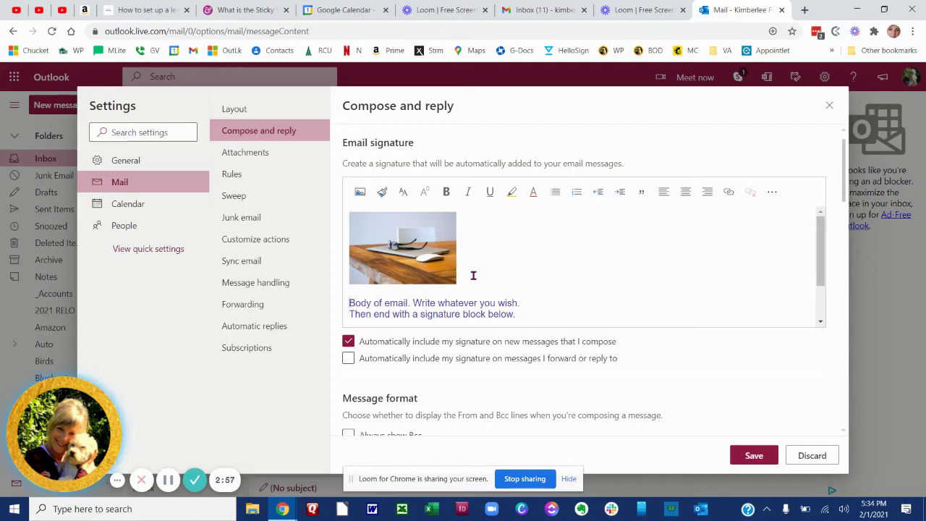
key(ctrl+End)
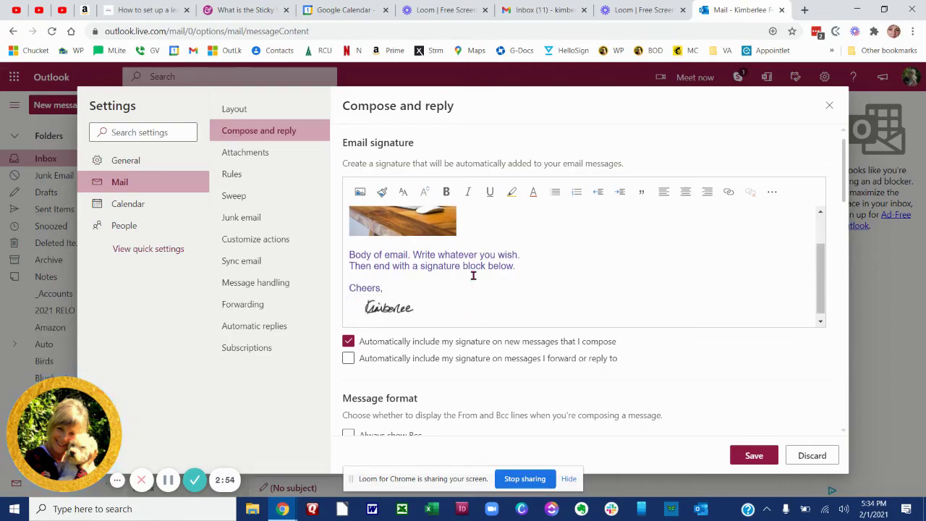
click(407, 296)
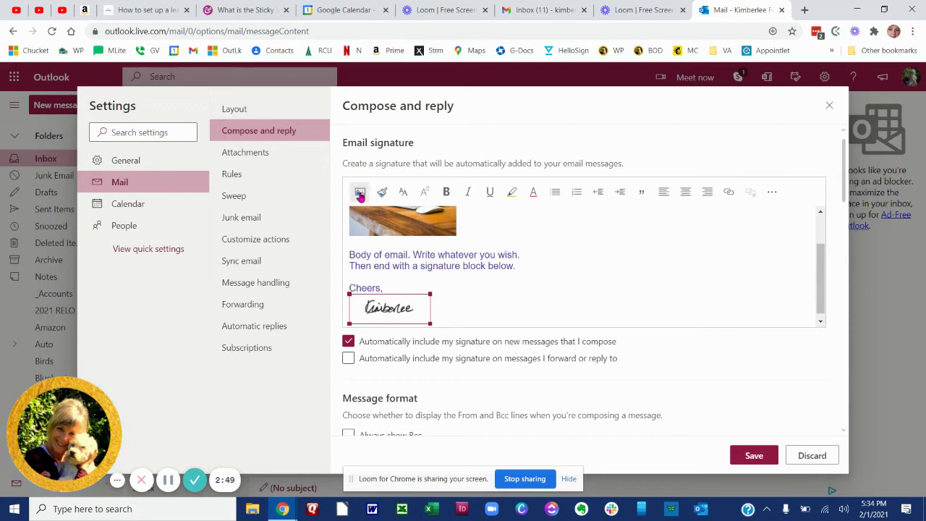
click(359, 193)
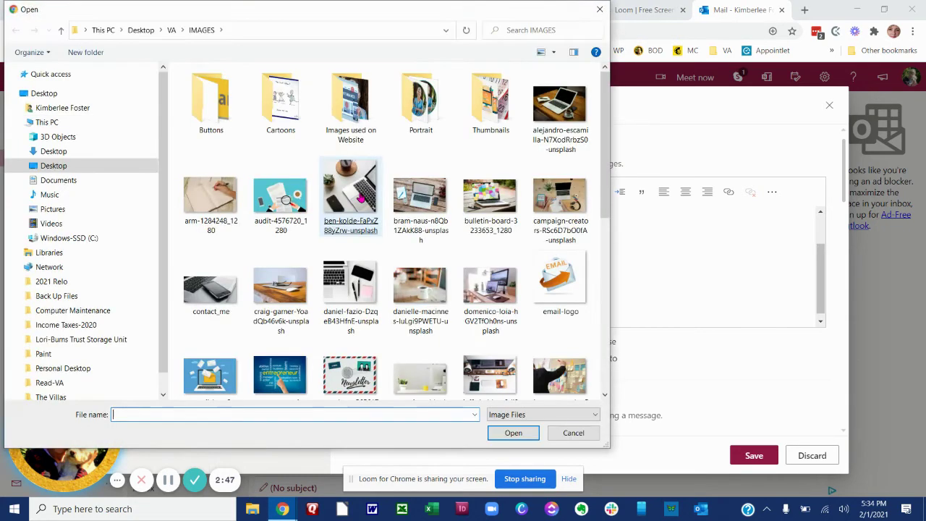
click(599, 10)
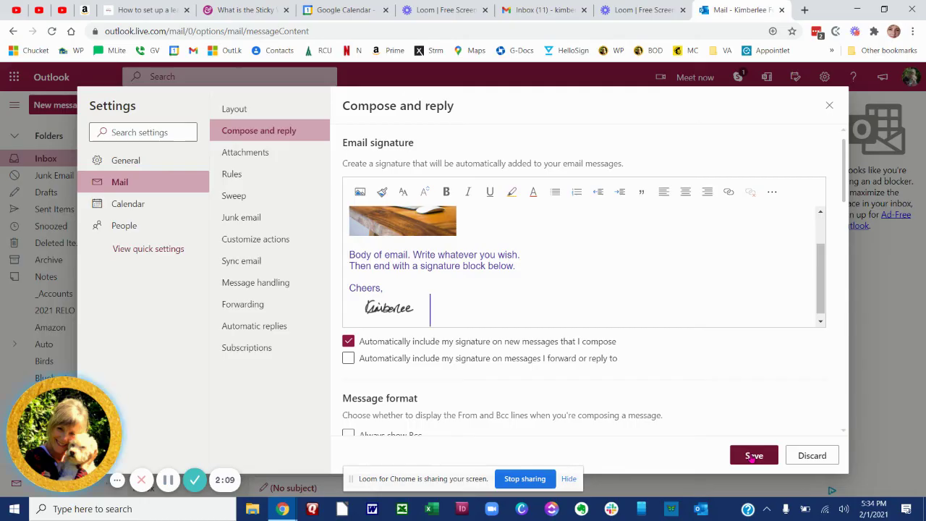
- Save the signature, close Settings past the image warning, and discard the blank draft
click(752, 456)
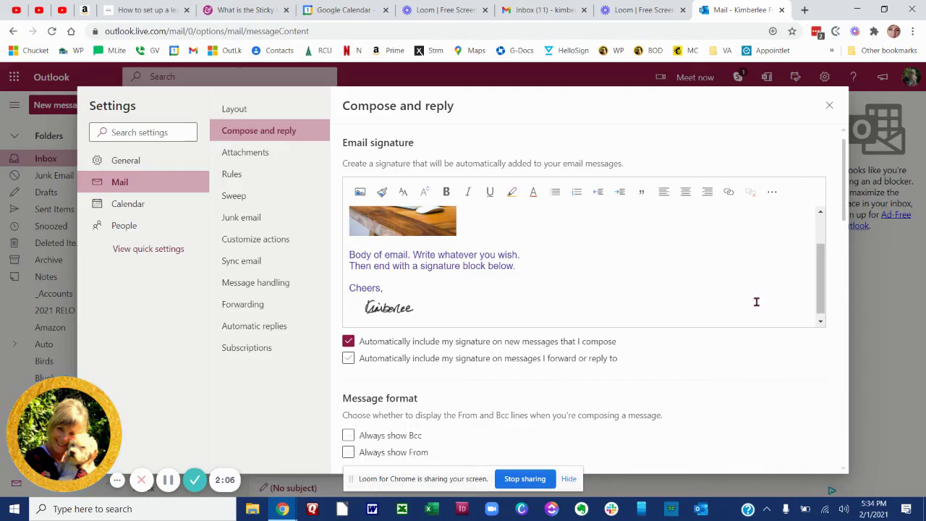
click(829, 105)
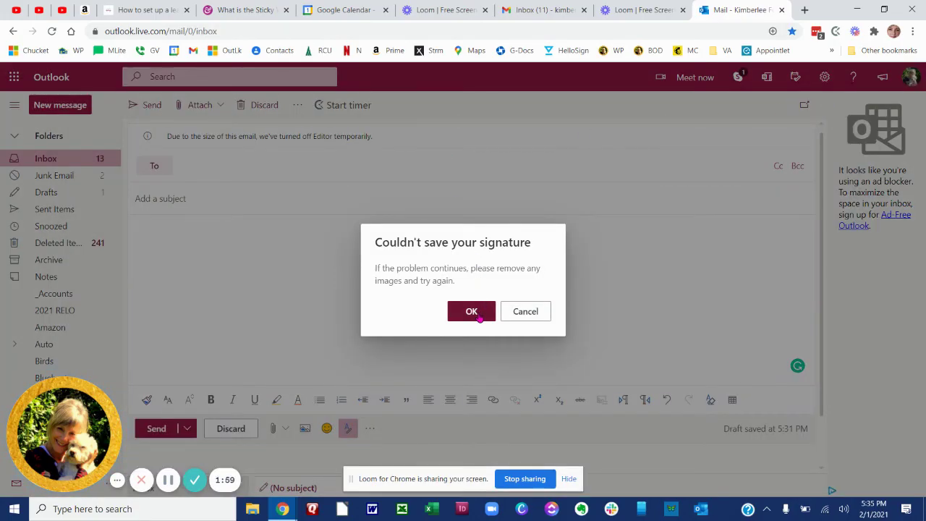
click(479, 318)
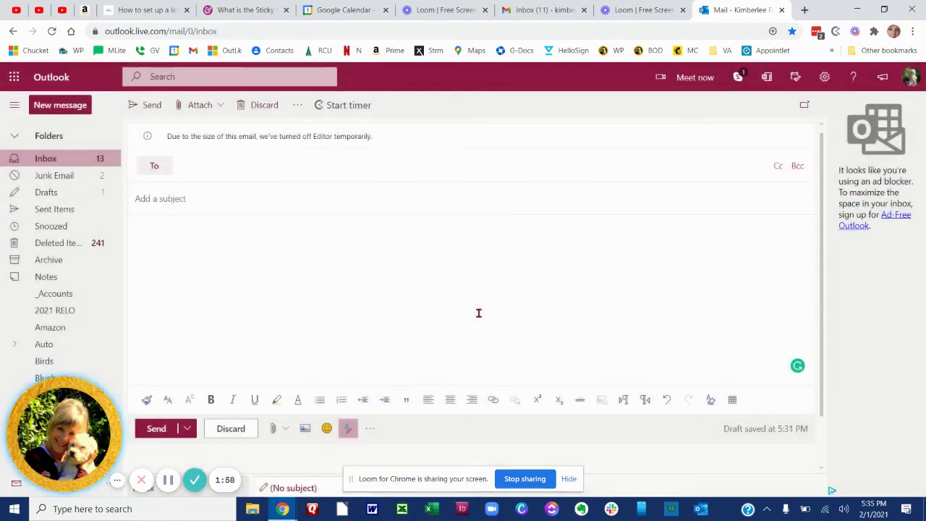
click(254, 105)
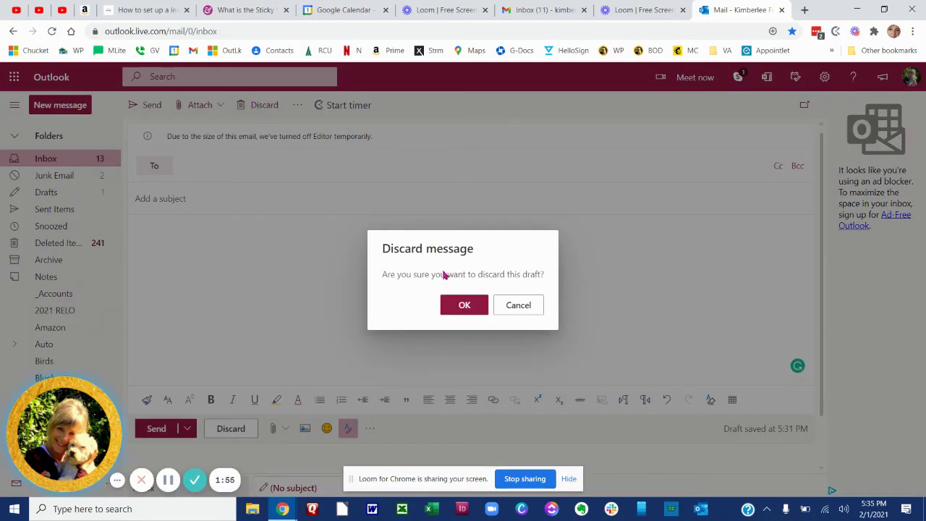
- Start a new message and replace the signature body with "customized body of email."
click(457, 308)
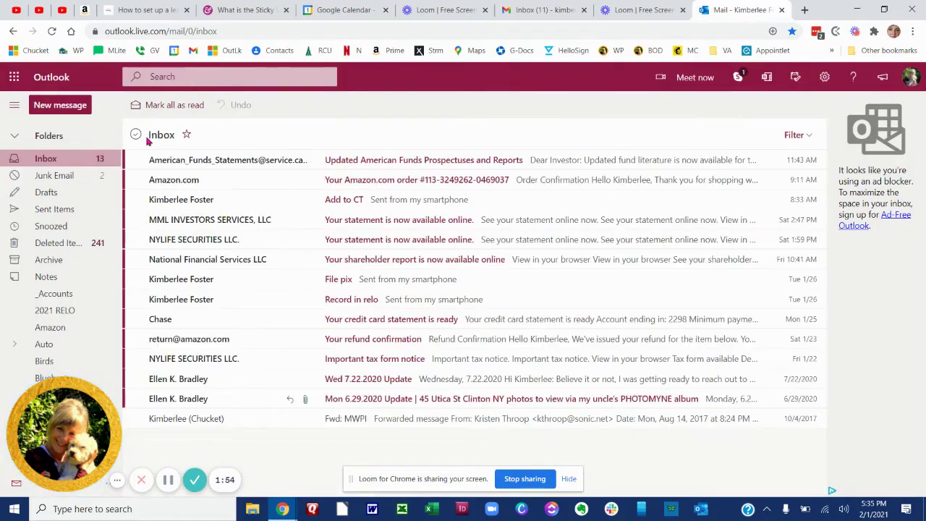
click(72, 105)
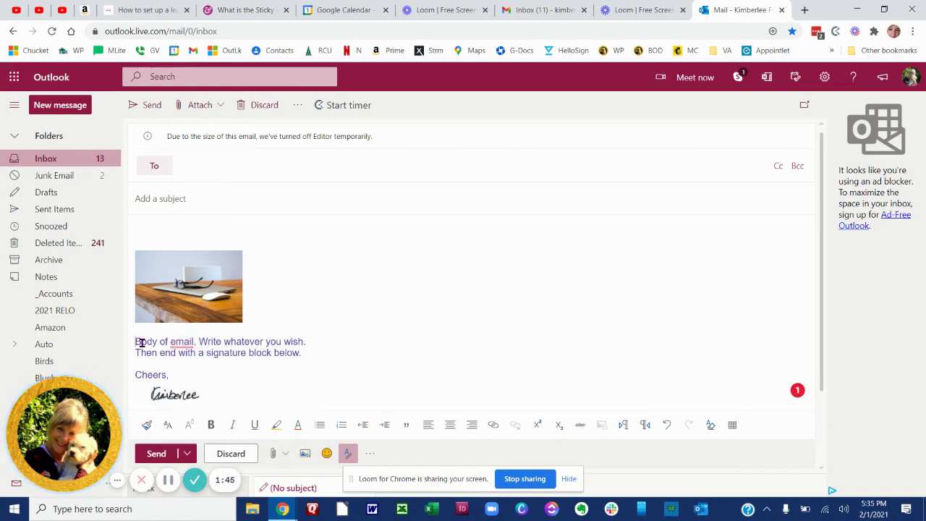
triple_click(141, 342)
key(shift+Down)
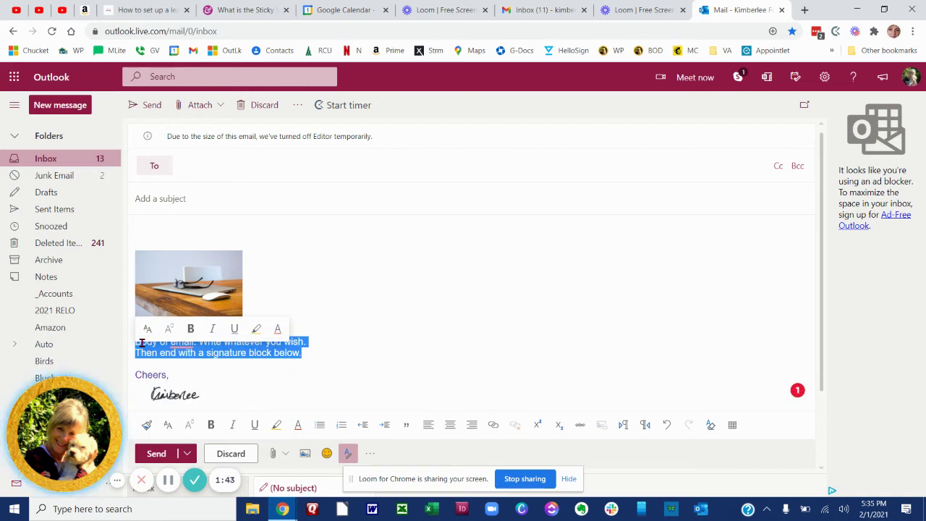
key(BackSpace)
text(omized bo)
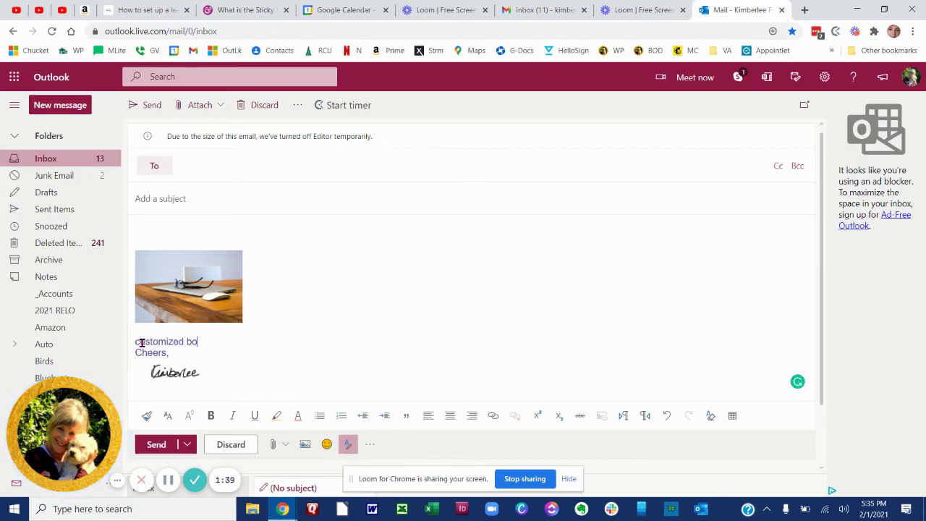
text(email.)
key(Return)
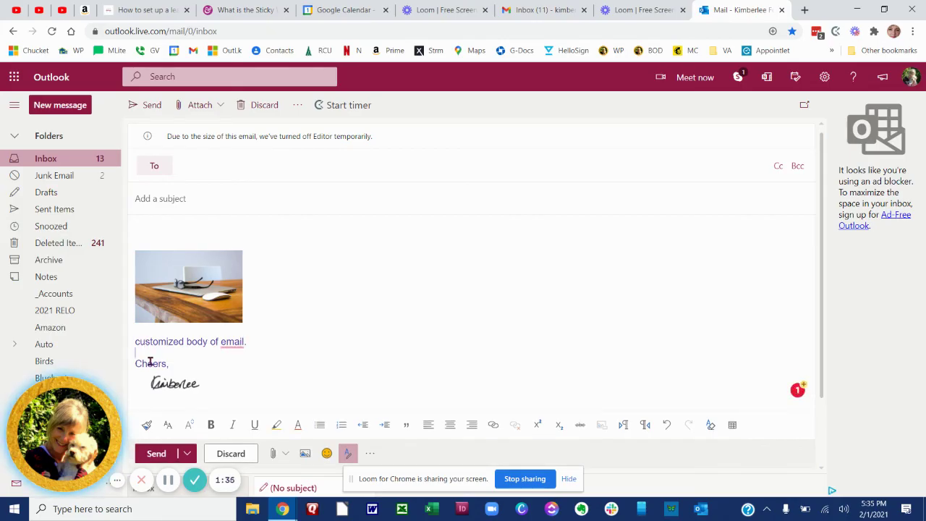
- Change the sign-off to "See you soon" and remove the empty line above the photo
double_click(150, 363)
text(See you soo)
text(n)
click(175, 385)
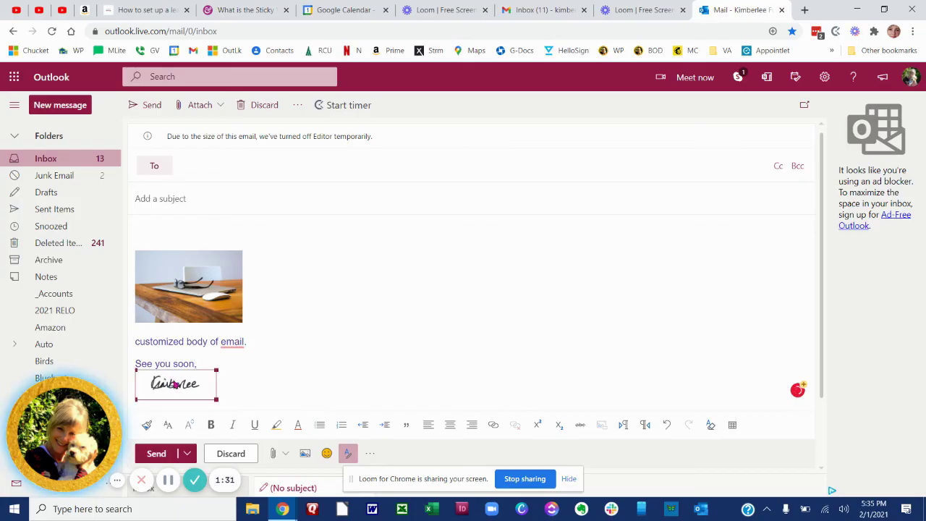
click(193, 223)
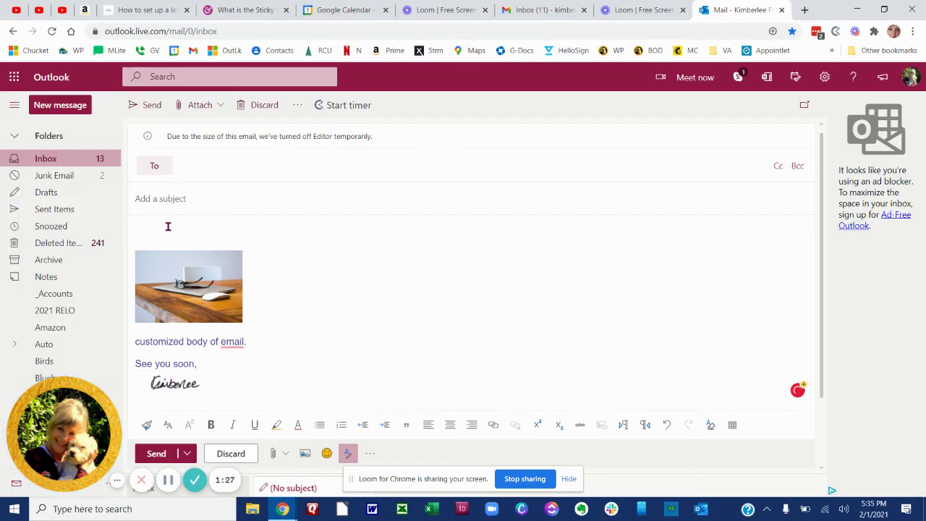
key(Delete)
key(Delete)
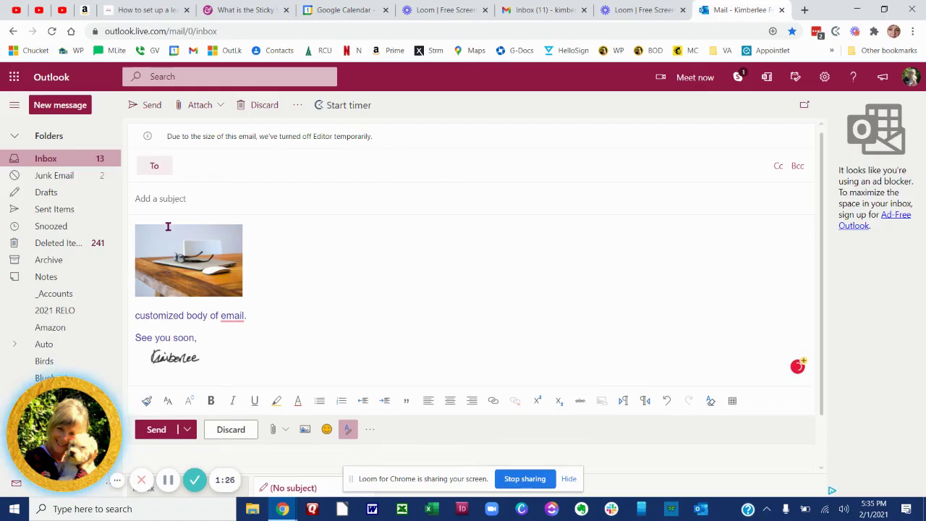